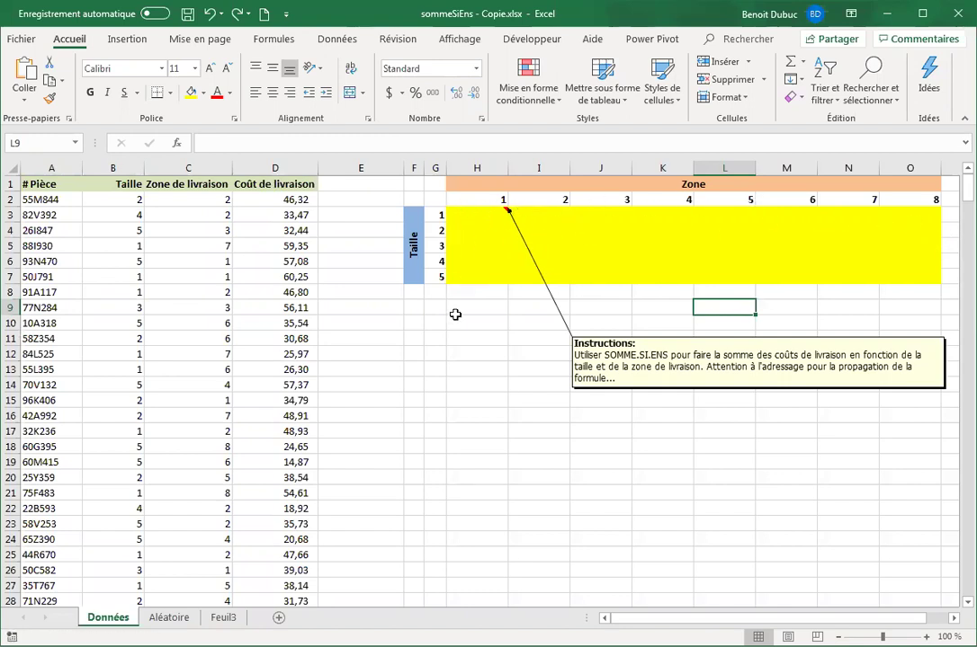
Step: Start a SOMME.SI.ENS formula in cell H3 and open its function arguments
{"action": "left_click", "coordinate": [475, 216]}
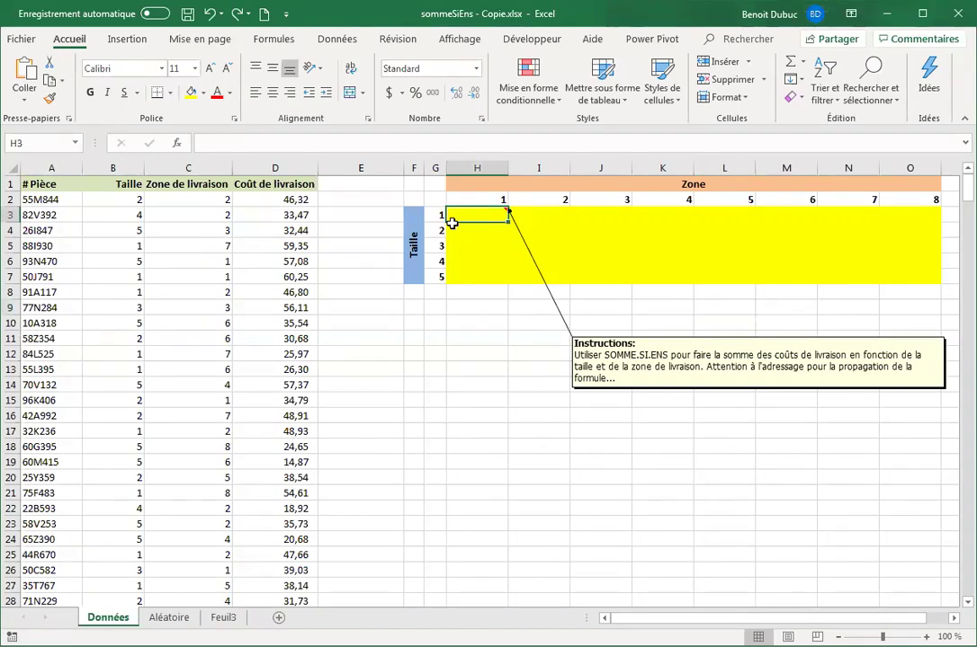
{"action": "type", "text": "="}
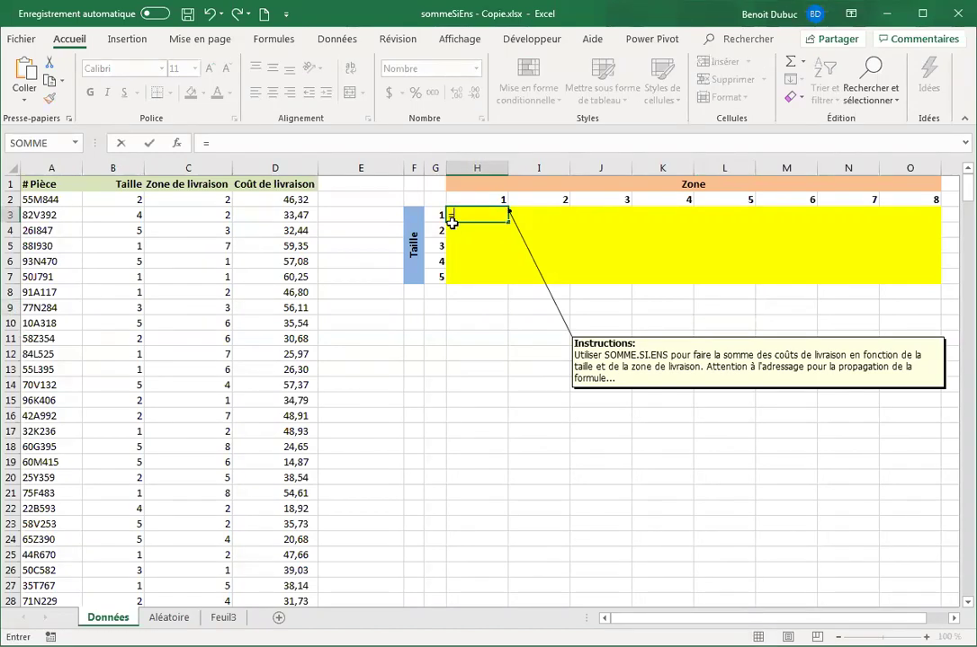
{"action": "type", "text": "somm"}
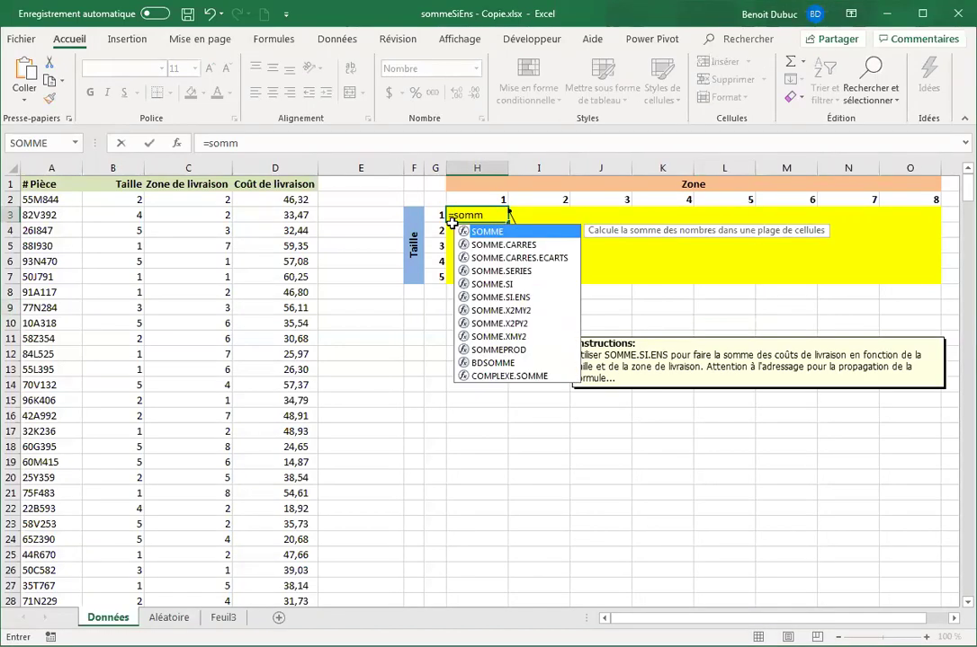
{"action": "double_click", "coordinate": [491, 298]}
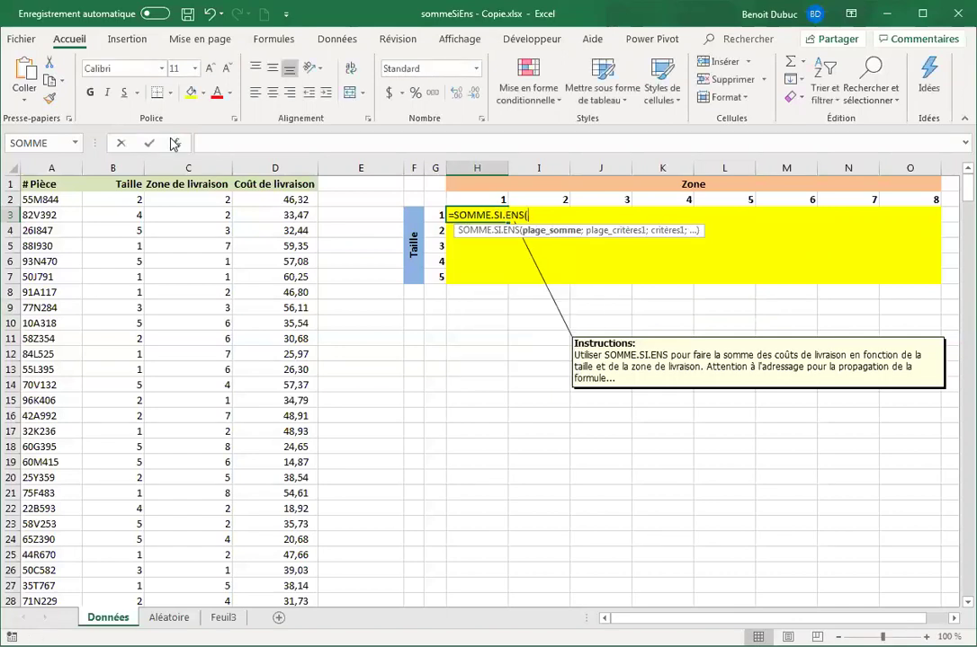
{"action": "key", "text": "ctrl+a"}
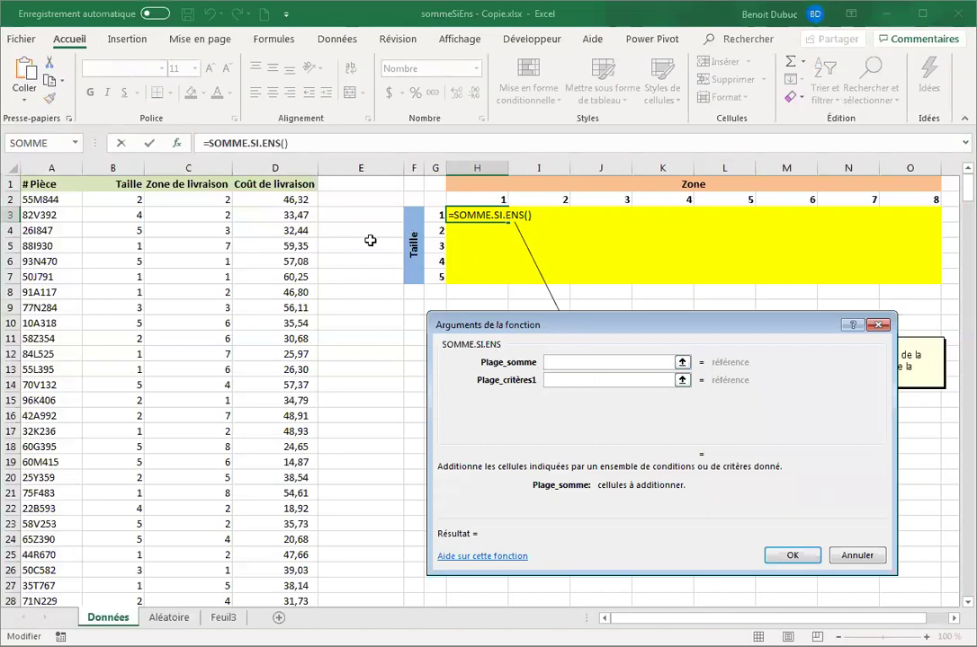
Step: Set Plage_somme to the whole Coût de livraison column as the absolute reference $D:$D
{"action": "left_click", "coordinate": [297, 171]}
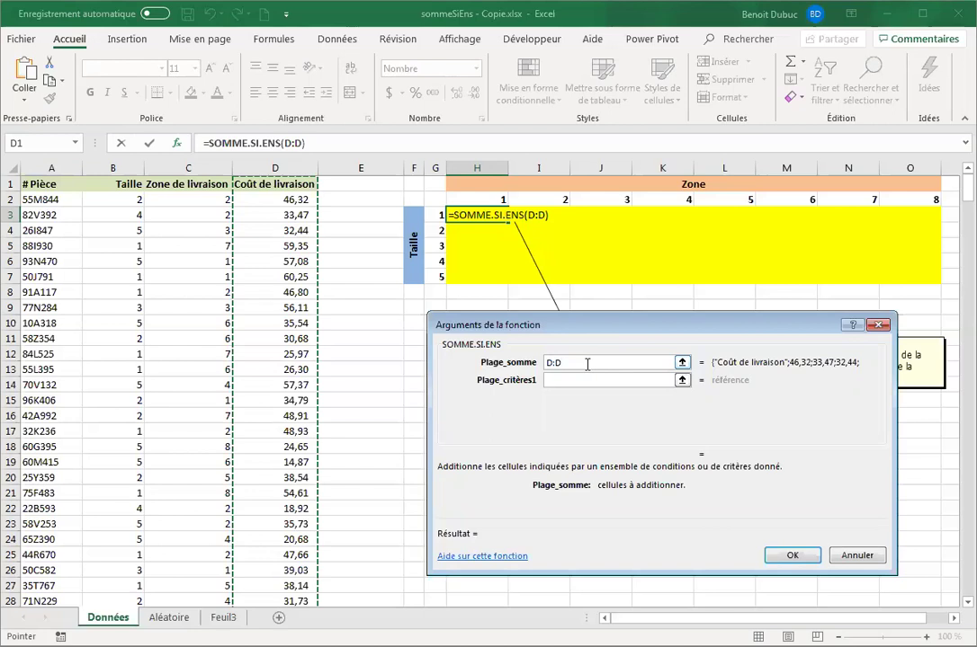
{"action": "key", "text": "F4"}
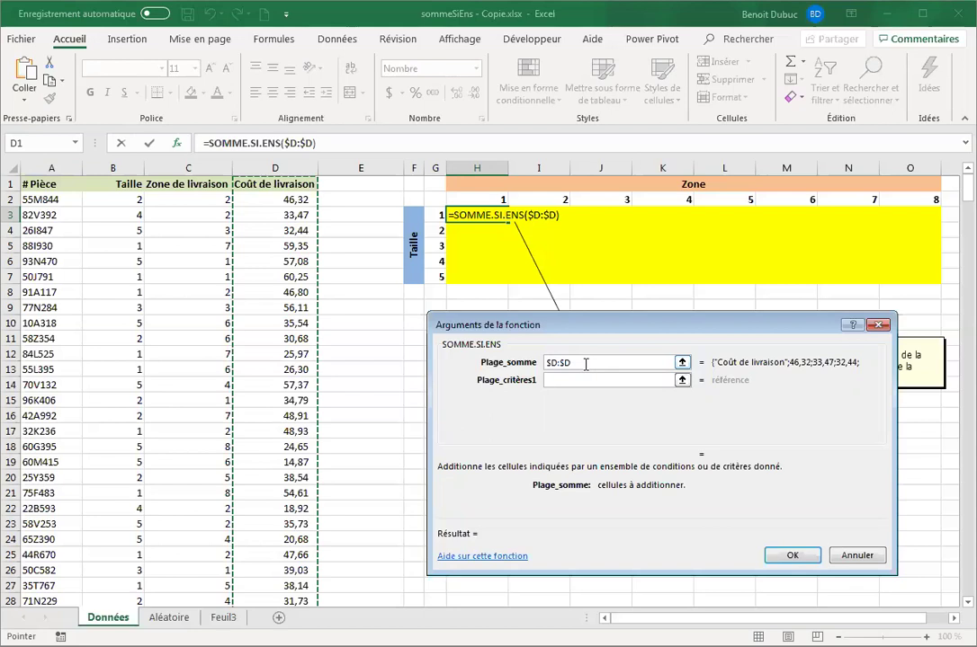
{"action": "key", "text": "F4"}
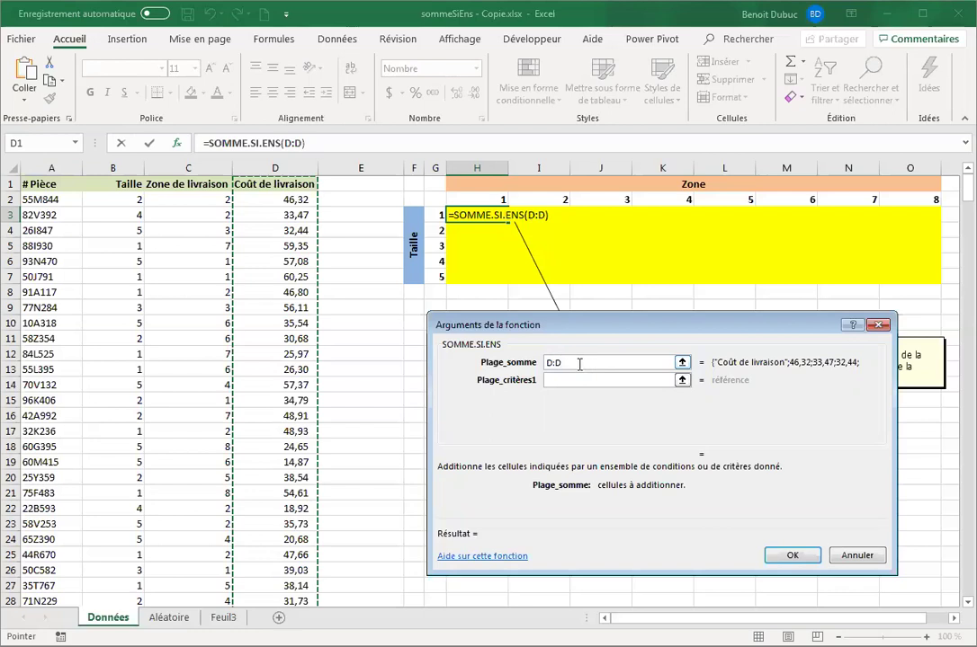
{"action": "key", "text": "F4"}
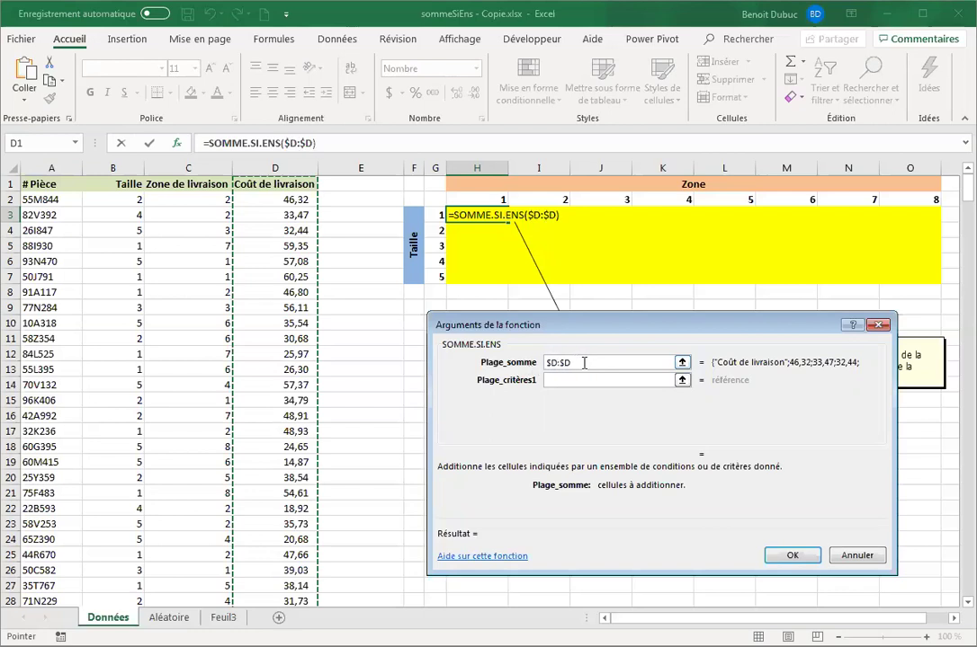
{"action": "key", "text": "F4"}
{"action": "key", "text": "F4"}
Step: Set Plage_critères1 to the whole Taille column as the absolute reference $B:$B
{"action": "left_click", "coordinate": [556, 381]}
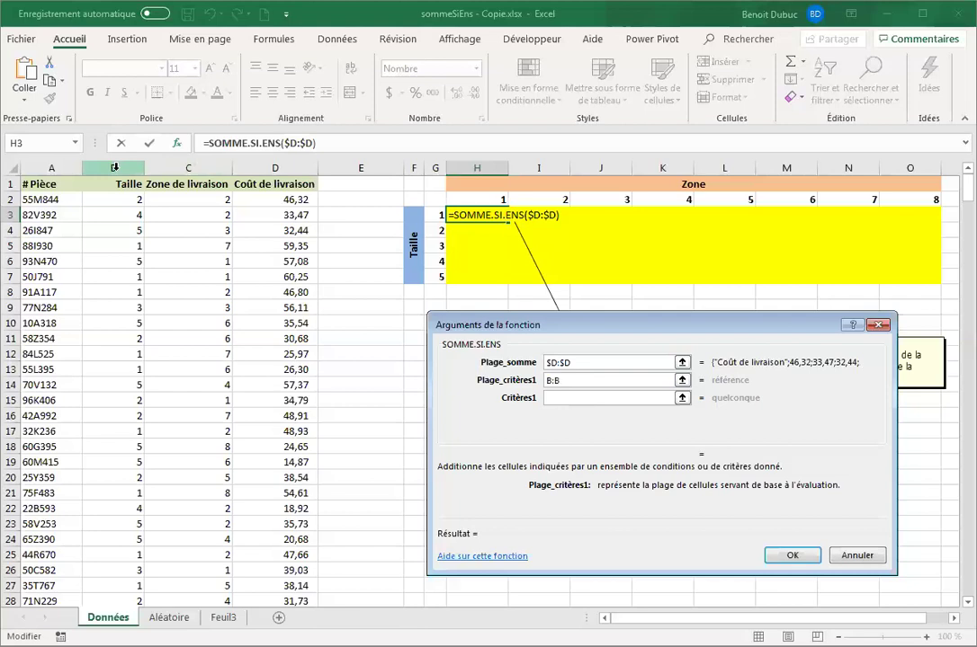
{"action": "left_click", "coordinate": [114, 168]}
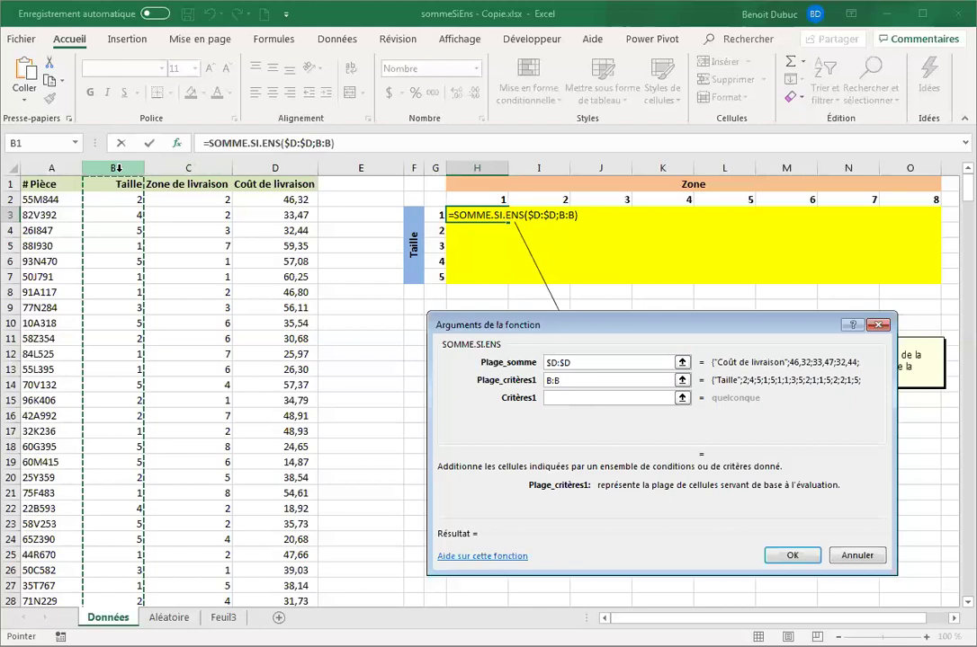
{"action": "key", "text": "F4"}
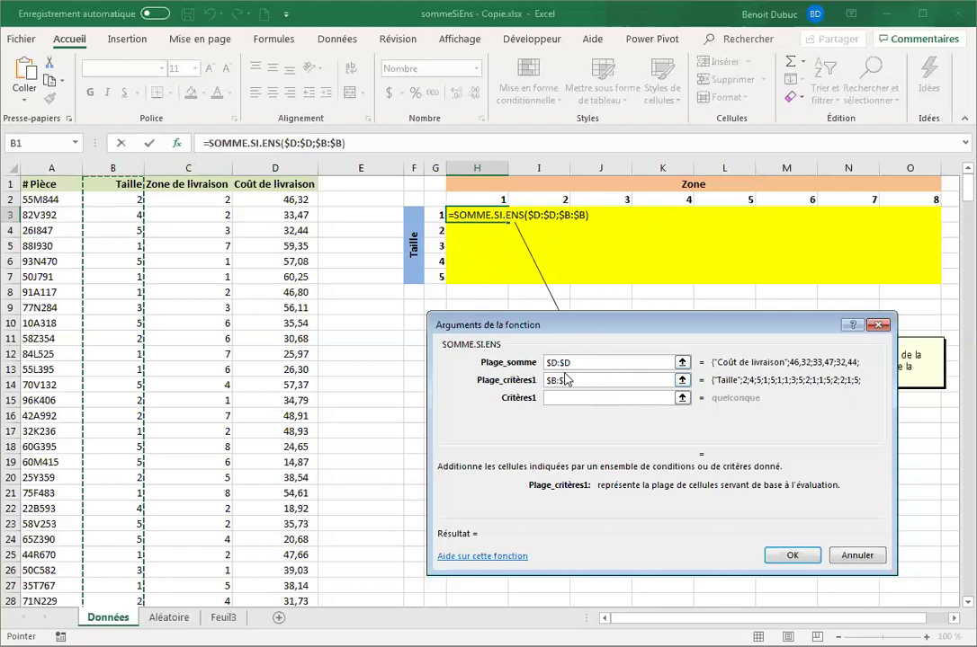
Step: Set Critères1 to the first Taille value in G3 with only the column locked, as $G3
{"action": "left_click", "coordinate": [571, 397]}
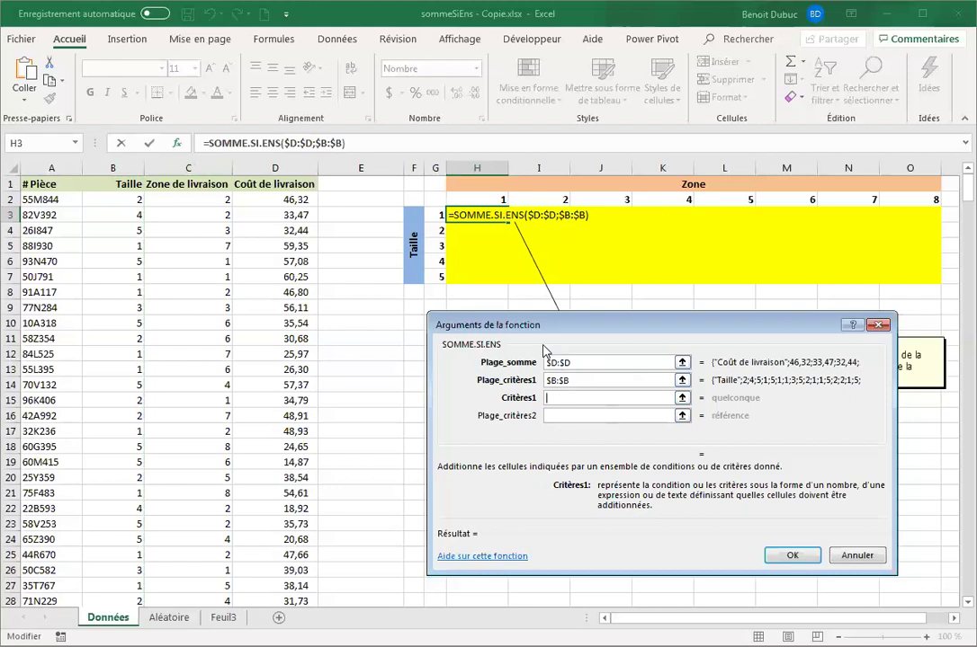
{"action": "left_click", "coordinate": [434, 216]}
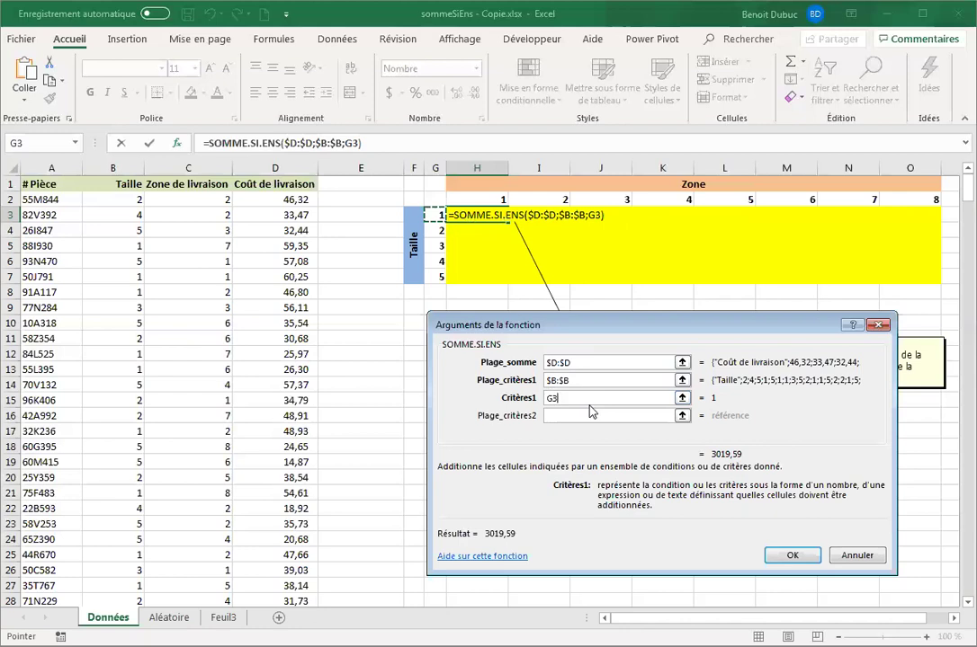
{"action": "key", "text": "F4"}
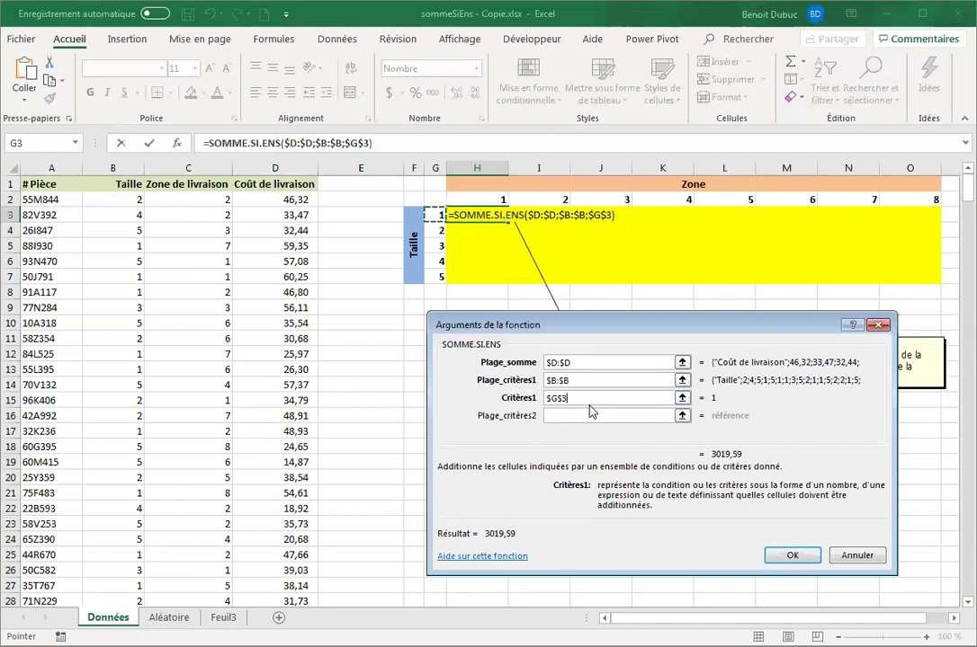
{"action": "key", "text": "F4"}
{"action": "key", "text": "F4"}
{"action": "key", "text": "F4"}
{"action": "key", "text": "F4"}
{"action": "key", "text": "F4"}
{"action": "key", "text": "F4"}
Step: Set Plage_critères2 to the whole Zone de livraison column as the absolute reference $C:$C
{"action": "left_click", "coordinate": [583, 415]}
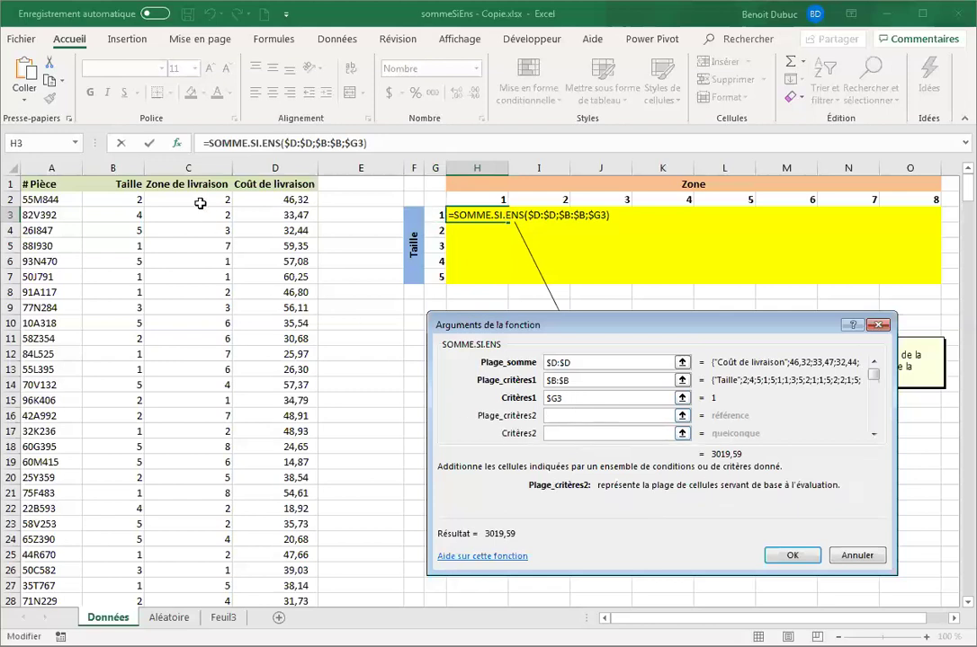
{"action": "left_click", "coordinate": [185, 167]}
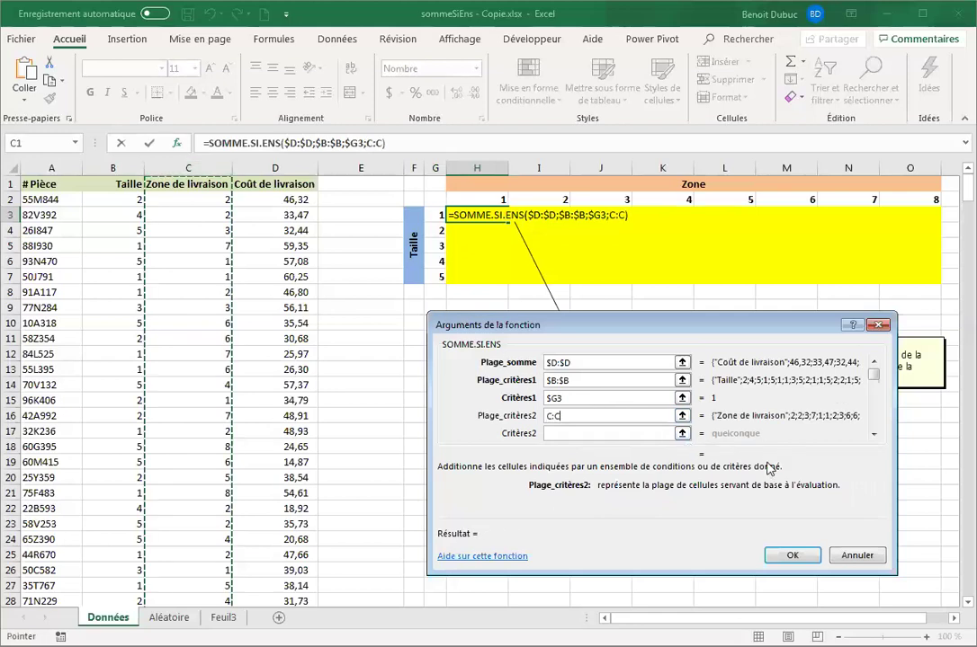
{"action": "key", "text": "F4"}
Step: Set Critères2 to the first Zone value with only the row locked, as H$2, and validate the formula
{"action": "left_click", "coordinate": [576, 433]}
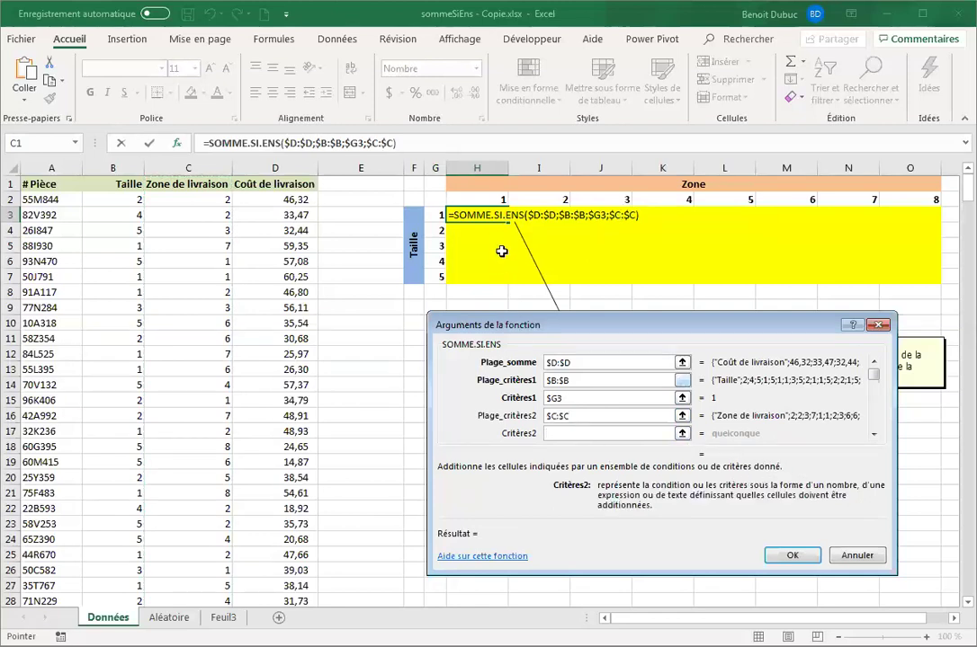
{"action": "left_click", "coordinate": [489, 201]}
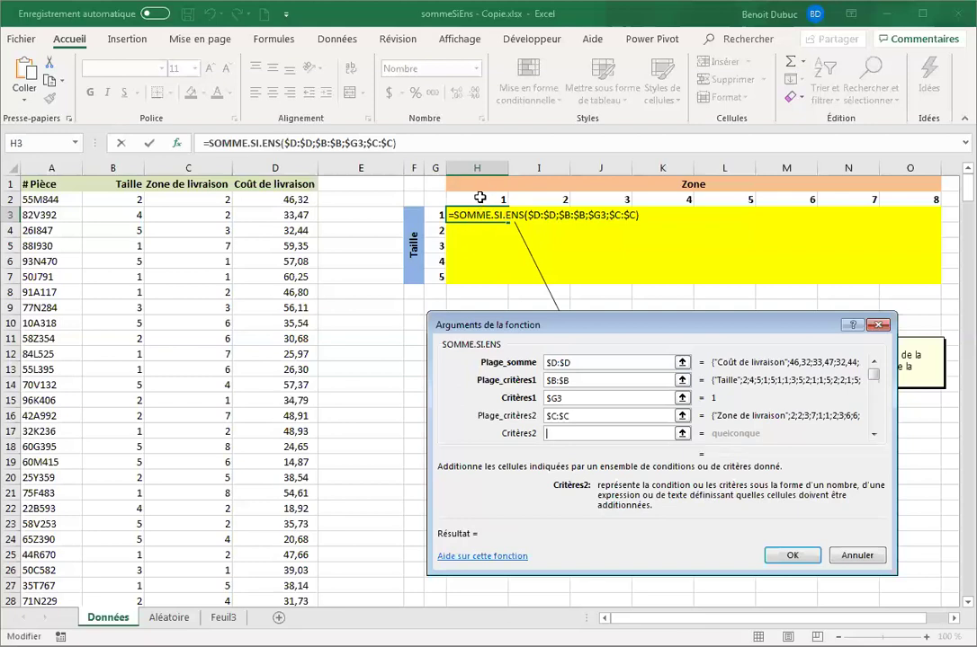
{"action": "left_click", "coordinate": [480, 196]}
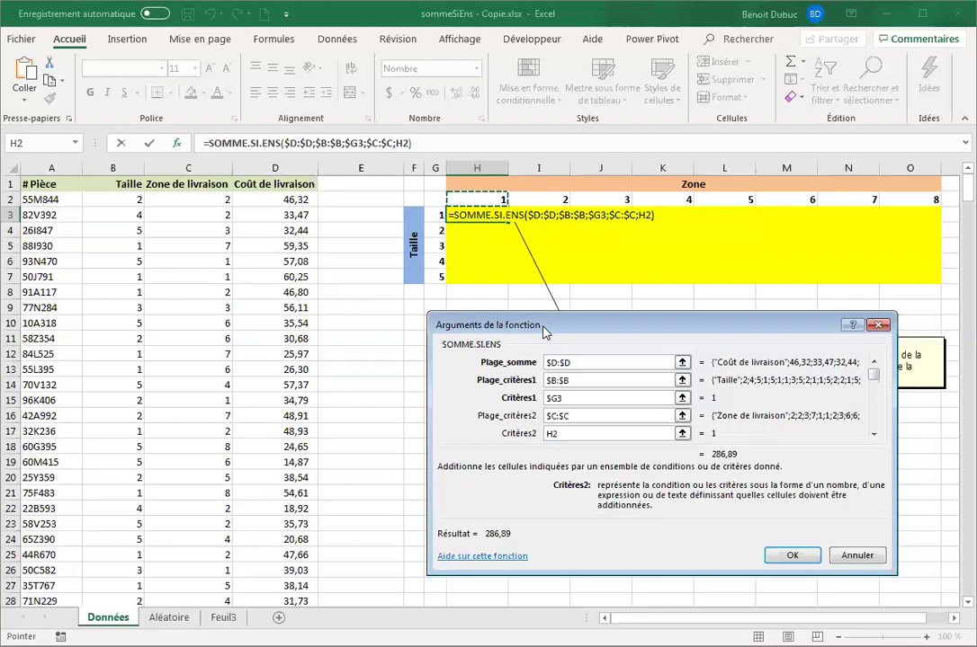
{"action": "key", "text": "F4"}
{"action": "key", "text": "F4"}
{"action": "left_click", "coordinate": [792, 557]}
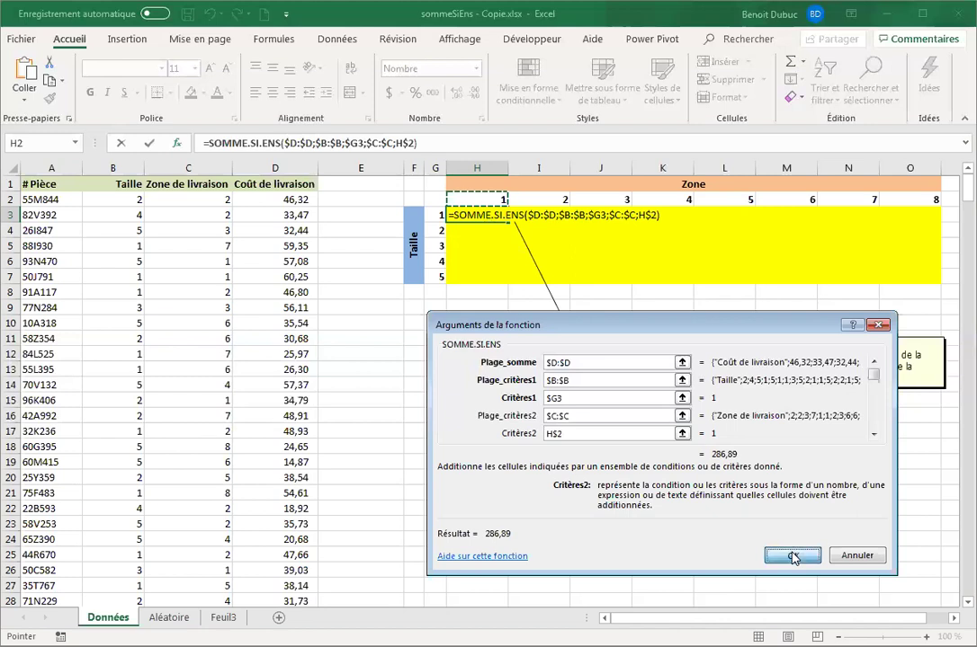
Step: Fill the formula from H3 across the Taille and Zone table through O7 and check the references in O7
{"action": "left_click_drag", "start_coordinate": [508, 221], "coordinate": [924, 280]}
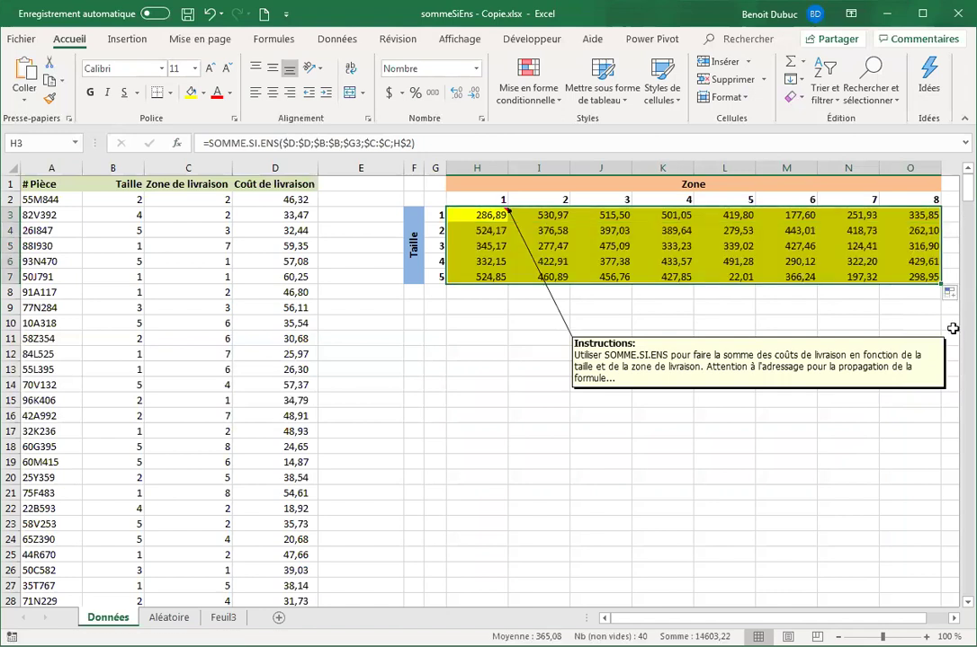
{"action": "left_click", "coordinate": [918, 279]}
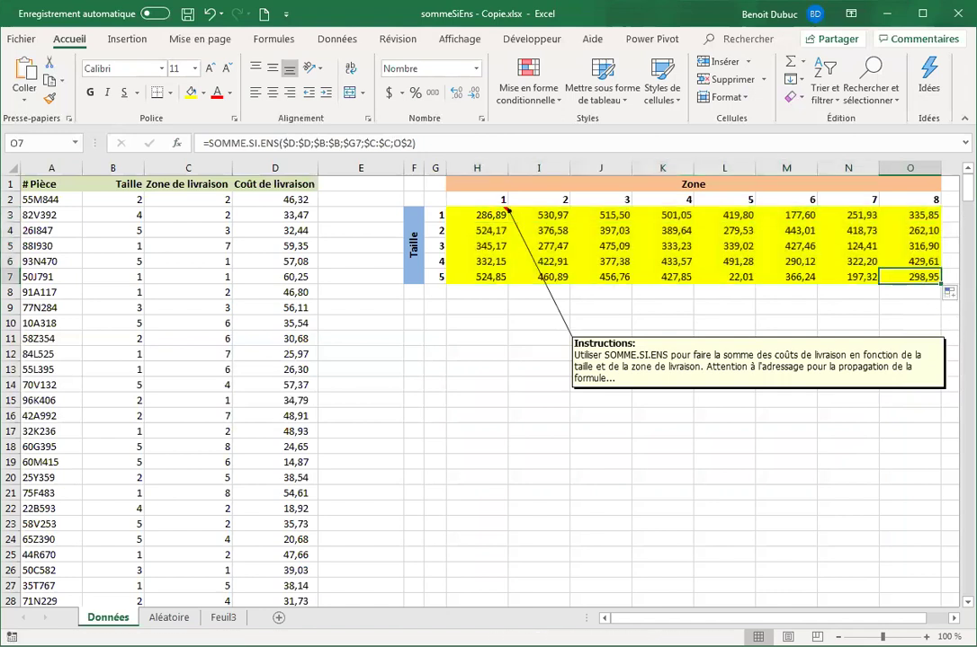
Step: Reopen the function arguments of the SOMME.SI.ENS formula in H3 to review its references
{"action": "left_click", "coordinate": [492, 218]}
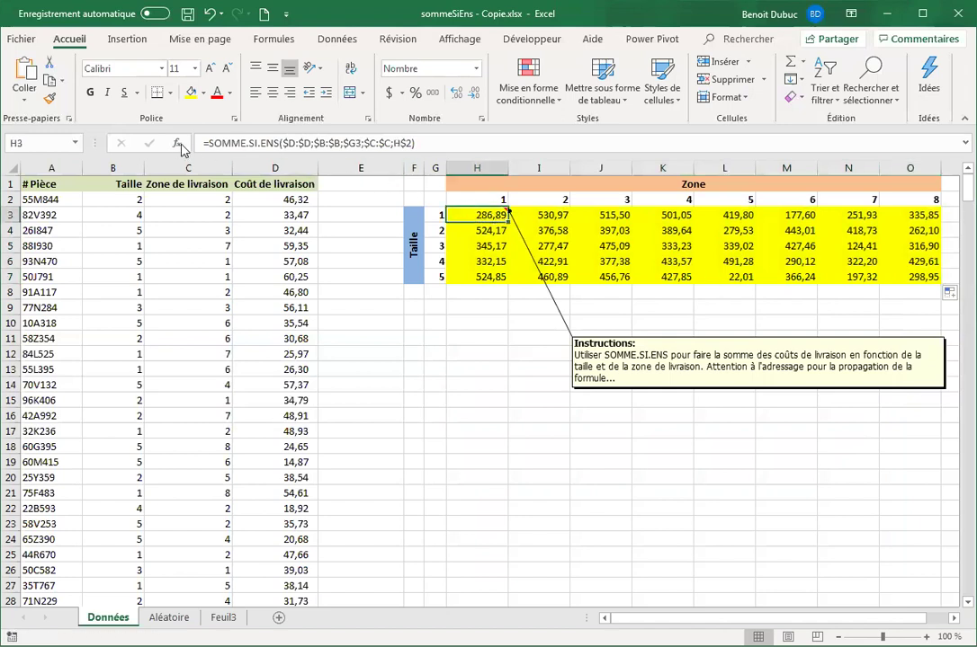
{"action": "key", "text": "F2"}
{"action": "key", "text": "shift+F3"}
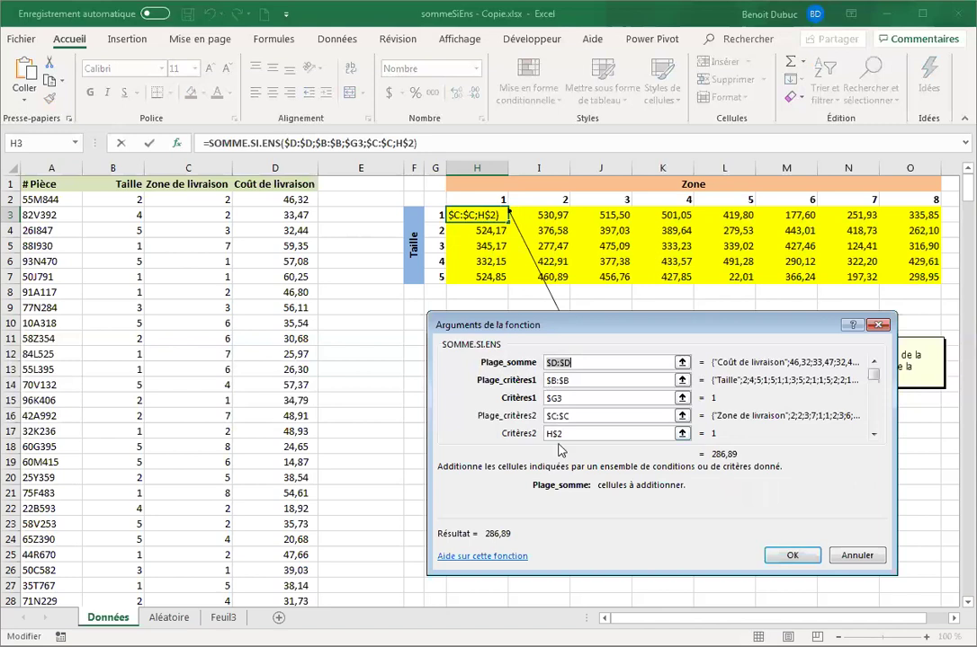